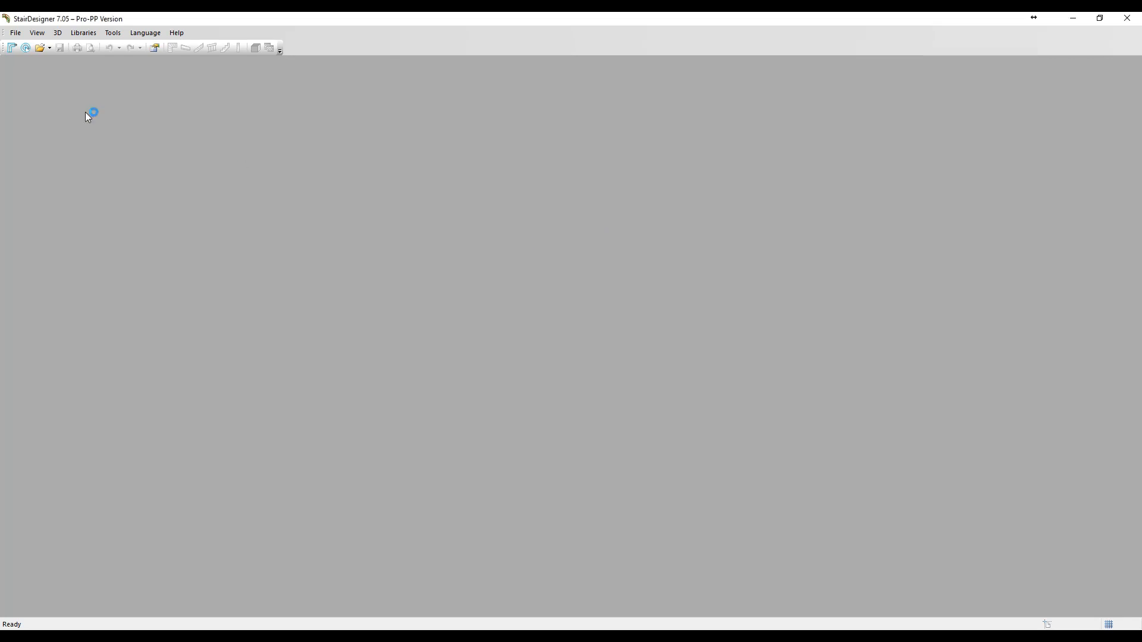
# - Create a new quarter-turn stair without landing from Model #2, keeping the default dimensions
pyautogui.click(11, 48)
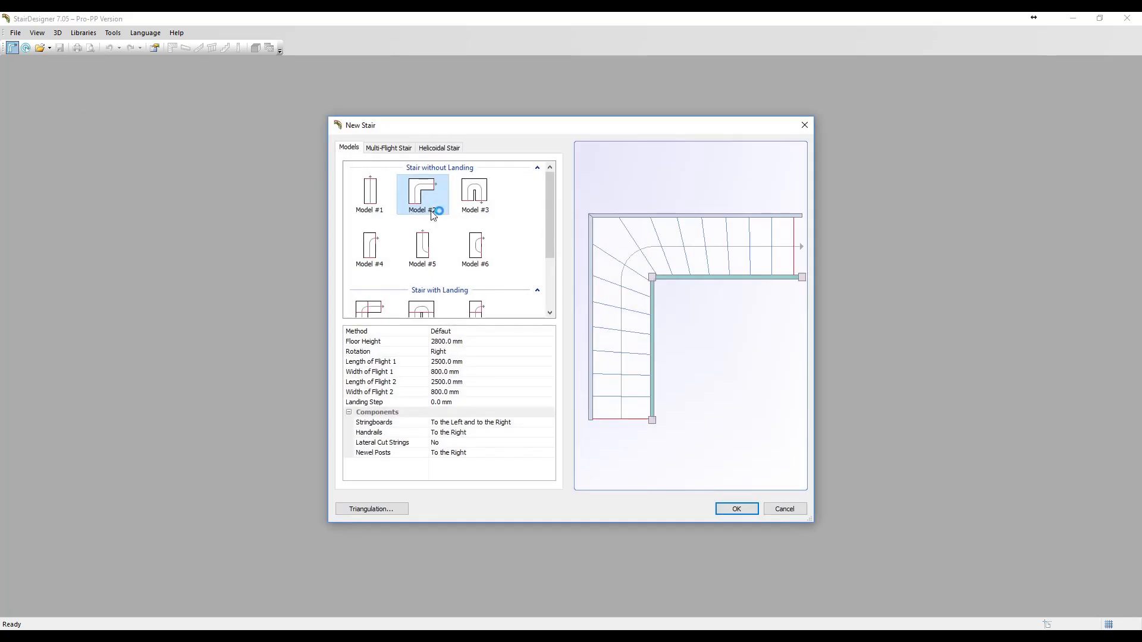
pyautogui.click(725, 509)
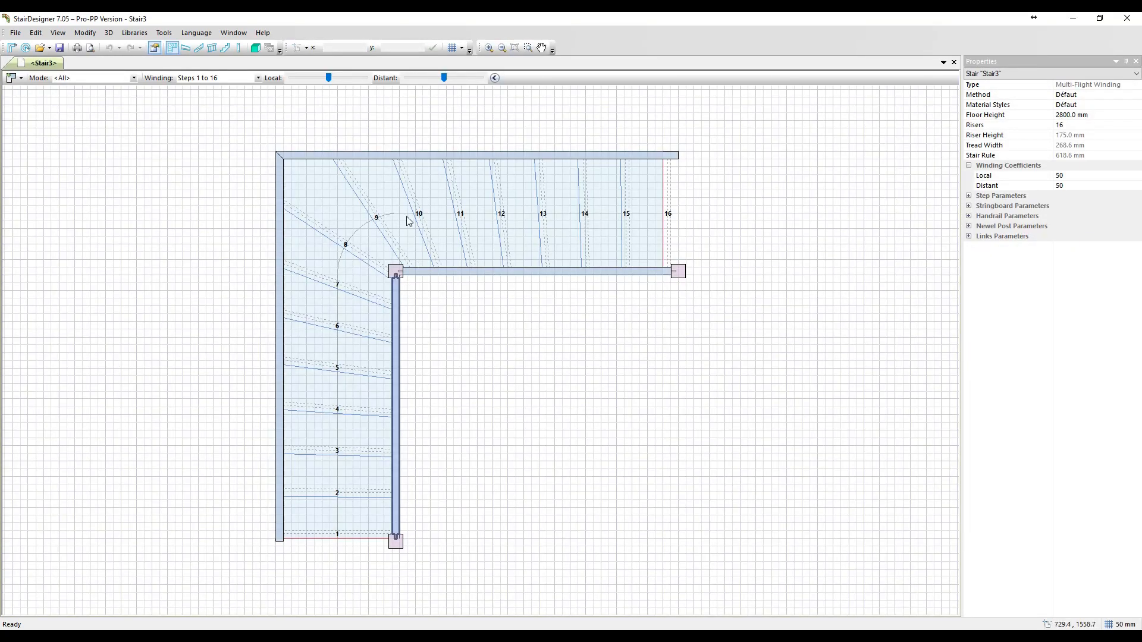
# - Change steps 7 and 10, on either side of the turn, to straight steps
pyautogui.click(350, 294)
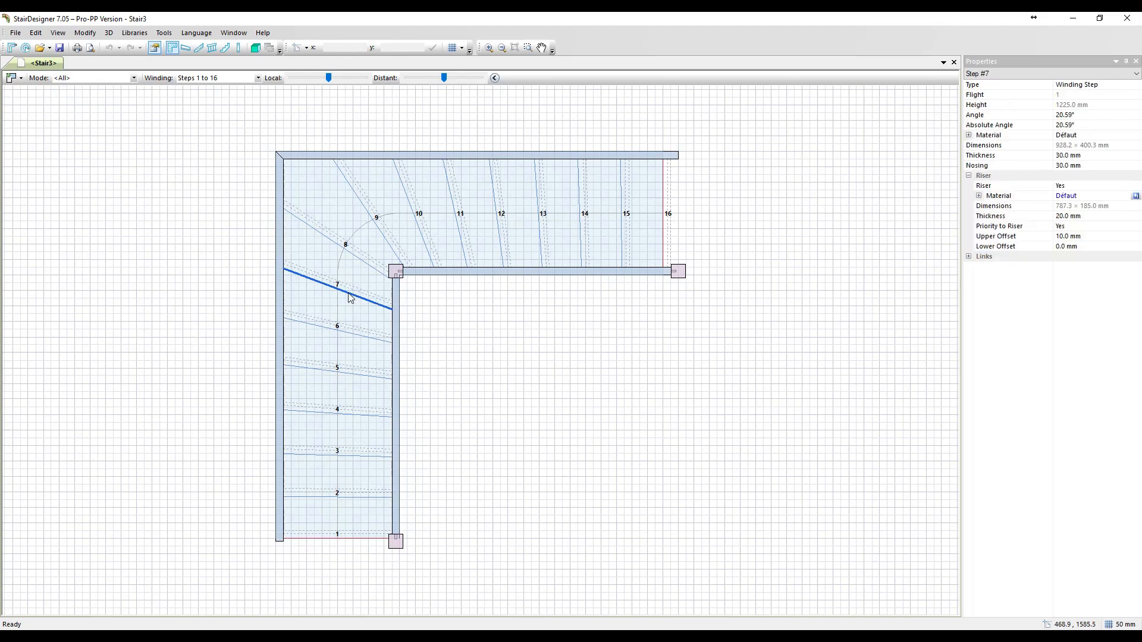
pyautogui.rightClick(349, 293)
pyautogui.click(399, 346)
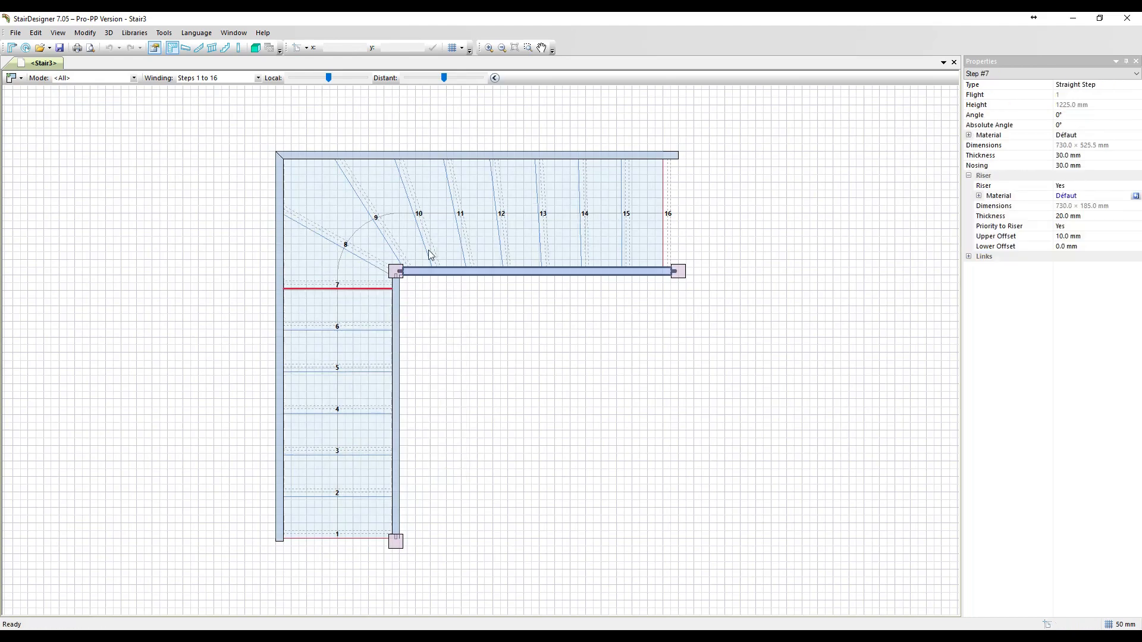
pyautogui.click(428, 252)
pyautogui.rightClick(427, 252)
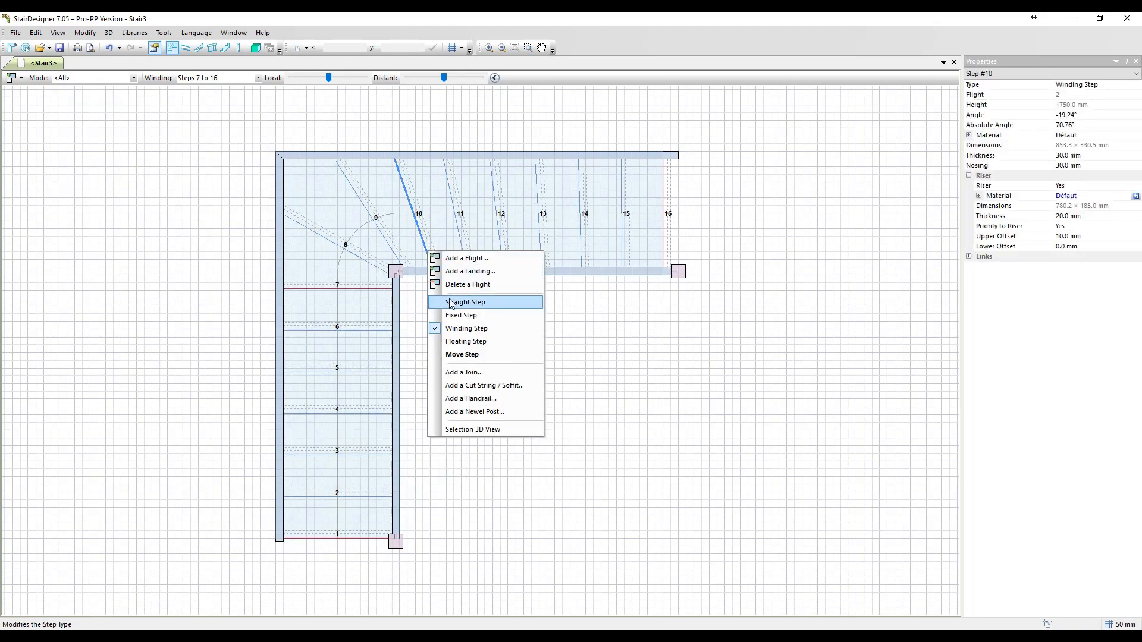
pyautogui.click(449, 302)
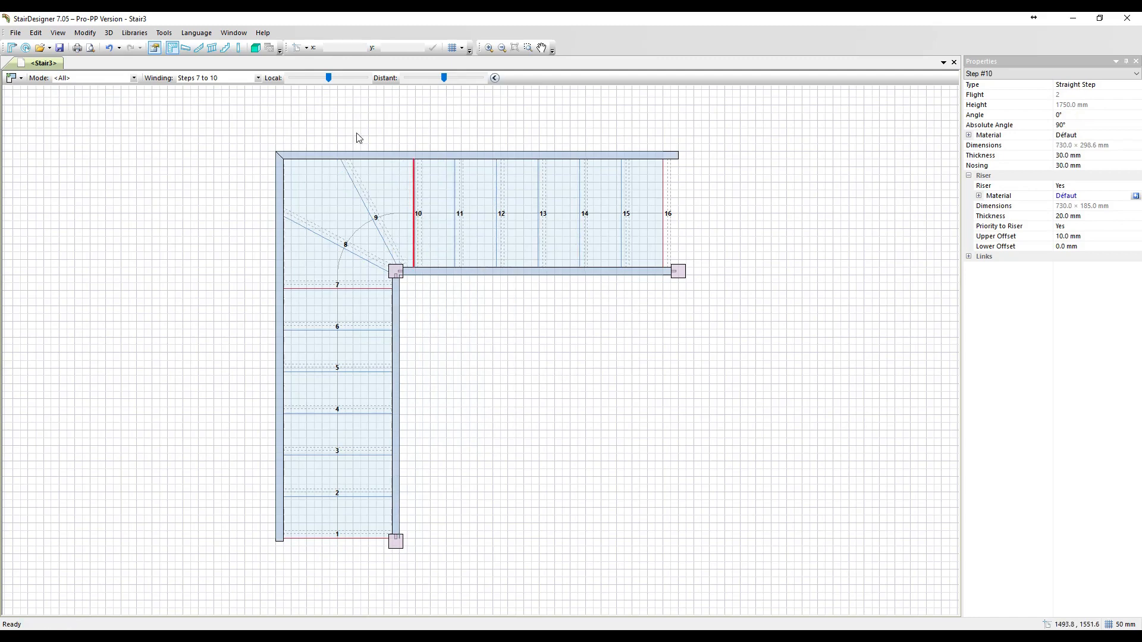
# - Show the stair in 3D and apply the oak-white/str-50s/str-p method with 50x50 handrails and 90x90 newel posts
pyautogui.click(255, 47)
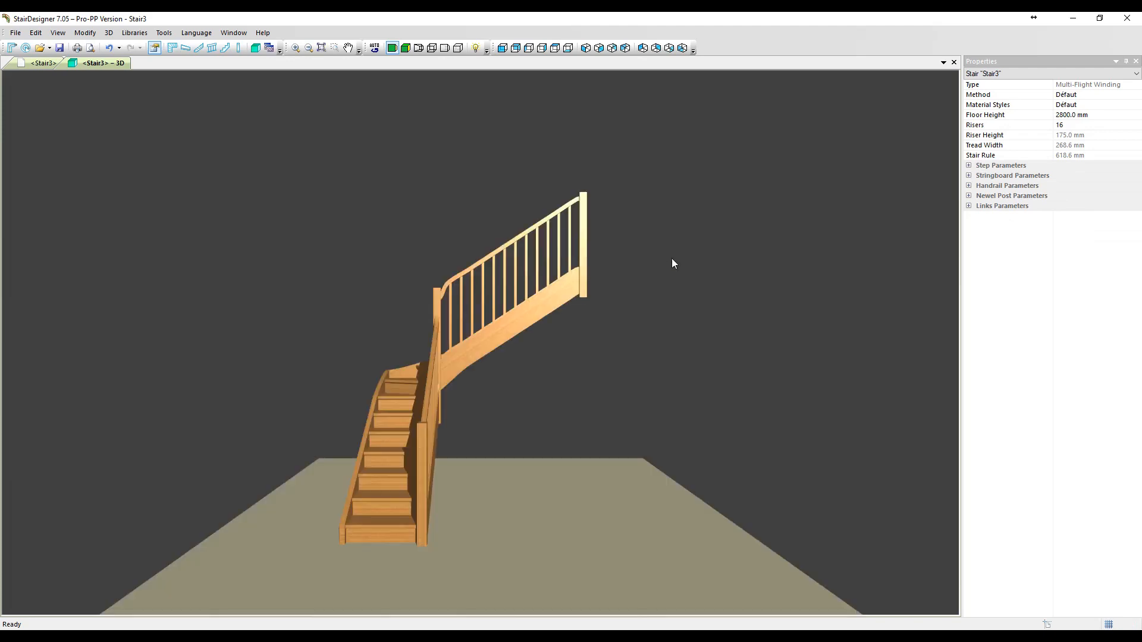
pyautogui.moveTo(595, 395); pyautogui.dragTo(516, 409)
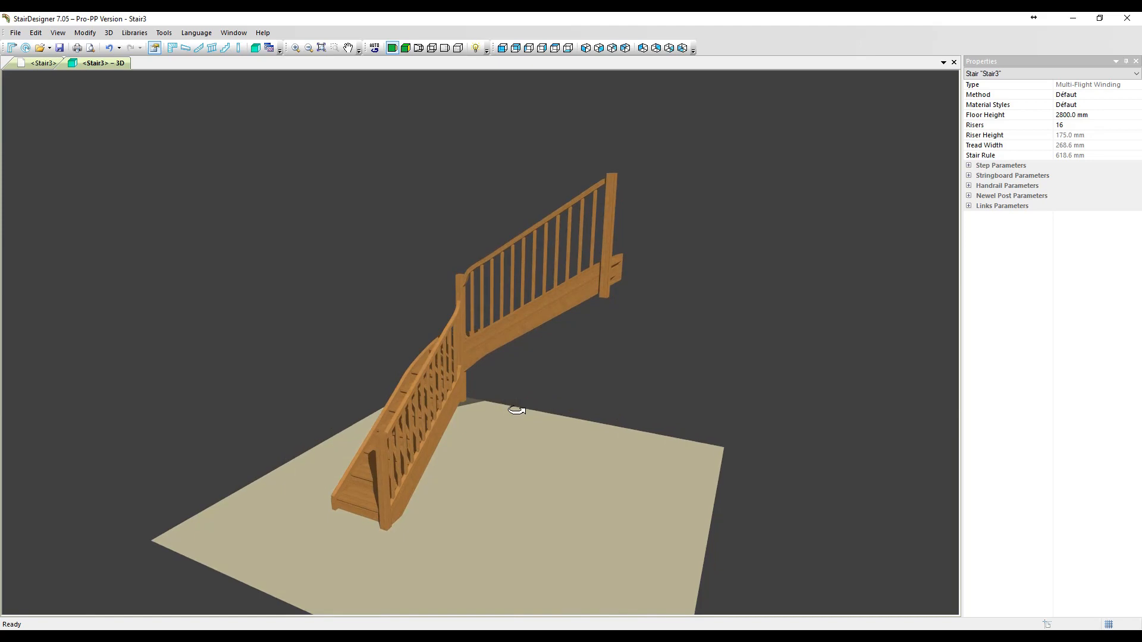
pyautogui.click(136, 32)
pyautogui.click(176, 63)
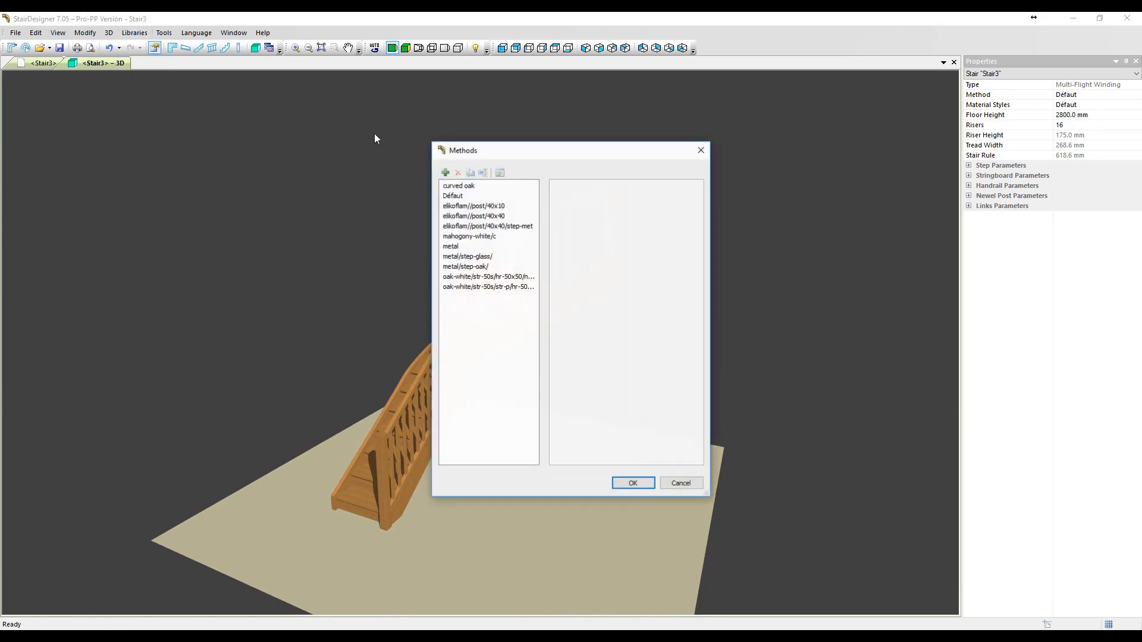
pyautogui.moveTo(568, 152); pyautogui.dragTo(774, 147)
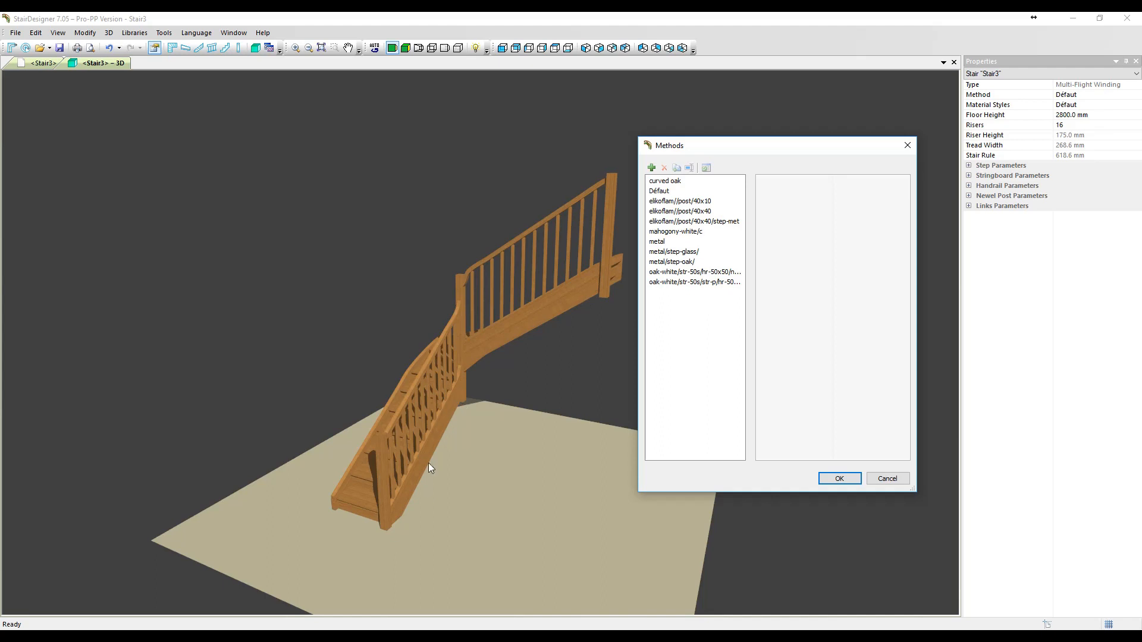
pyautogui.click(711, 283)
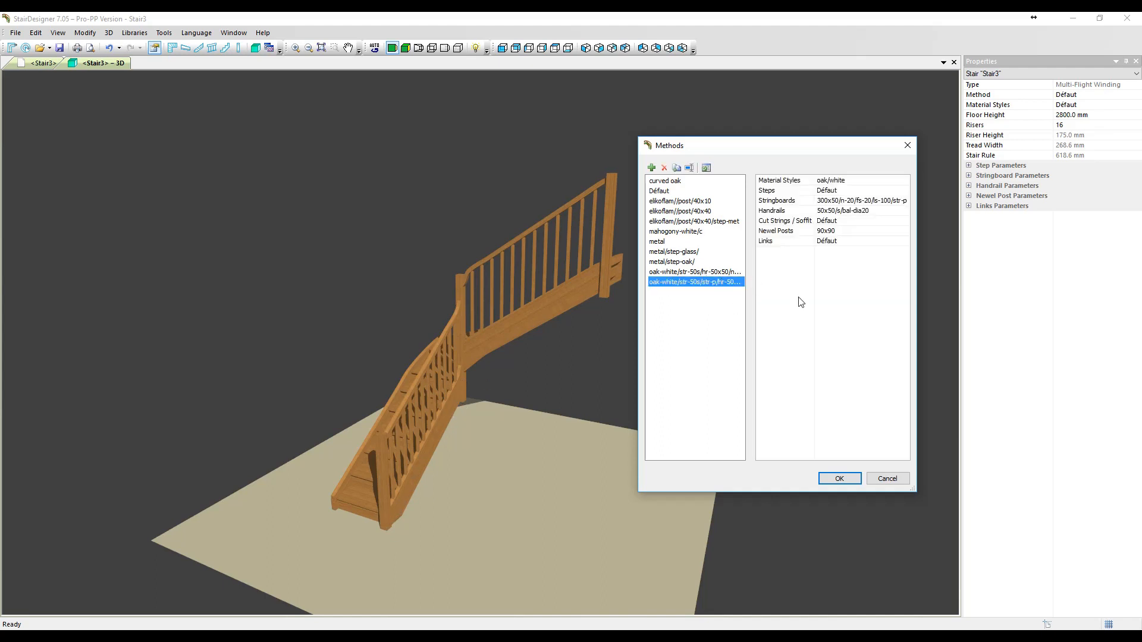
pyautogui.click(706, 167)
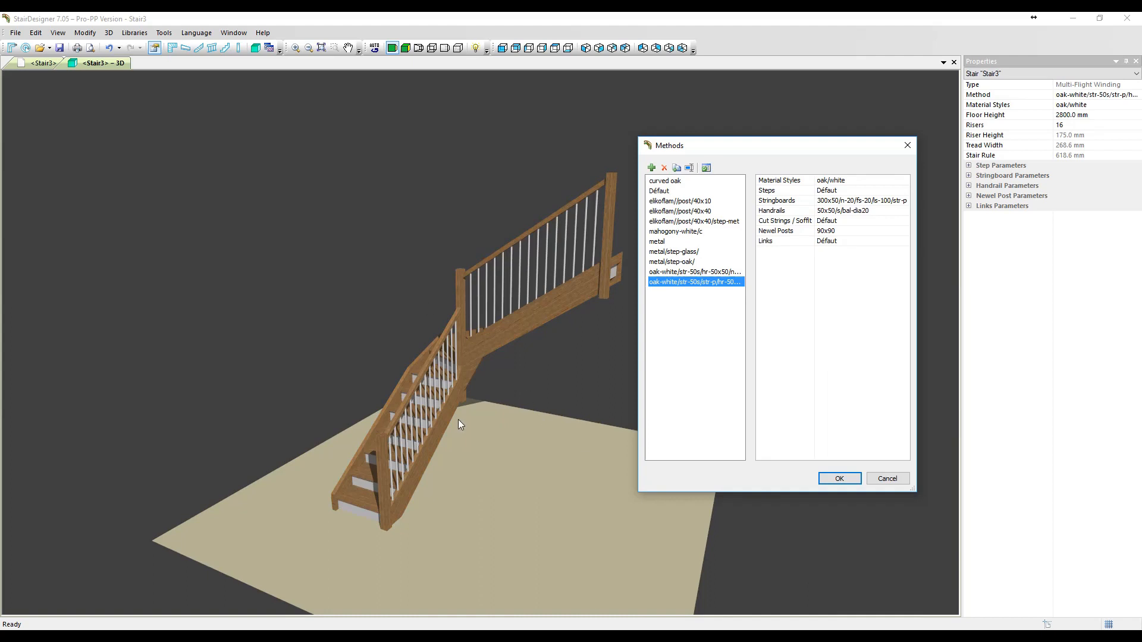
# - Set the type of Right Stringboard #2 and Right Stringboard #1 to Straight
pyautogui.moveTo(458, 419); pyautogui.dragTo(445, 371)
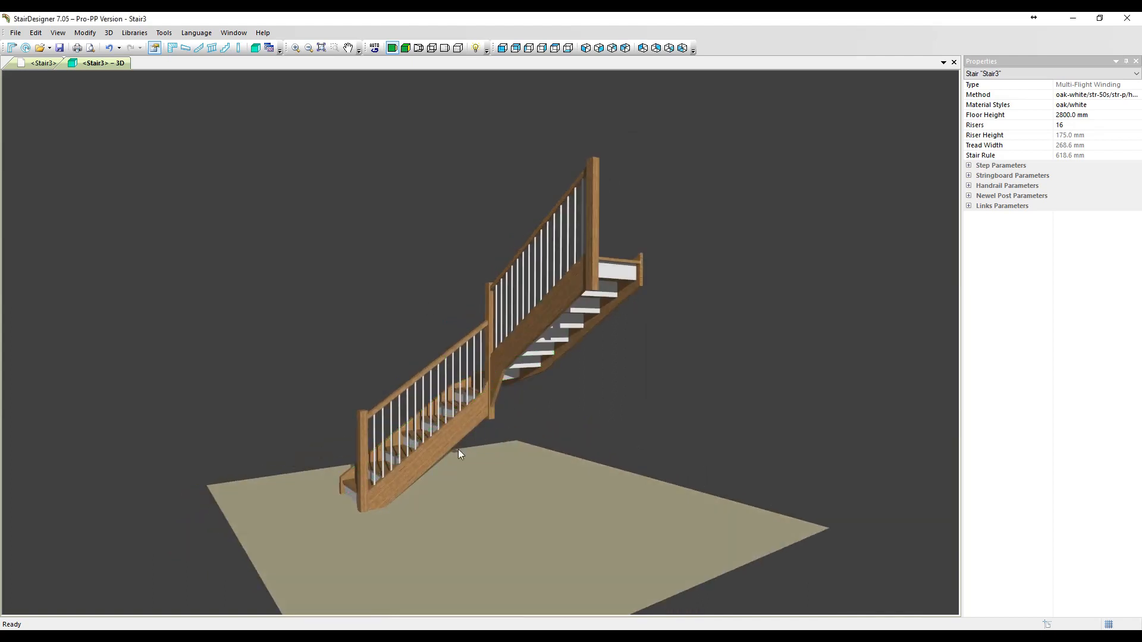
pyautogui.moveTo(458, 451)
pyautogui.mouseDown()
pyautogui.moveTo(797, 474)
pyautogui.moveTo(318, 443)
pyautogui.moveTo(675, 438)
pyautogui.moveTo(442, 458)
pyautogui.mouseUp()
pyautogui.moveTo(729, 447); pyautogui.dragTo(140, 419)
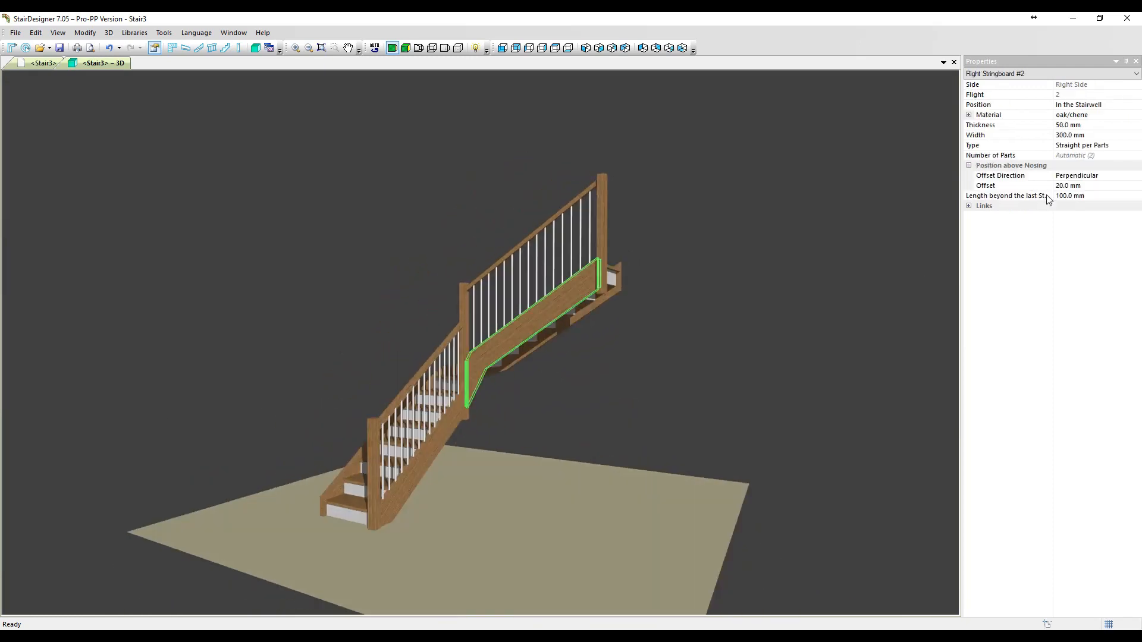
pyautogui.click(1070, 145)
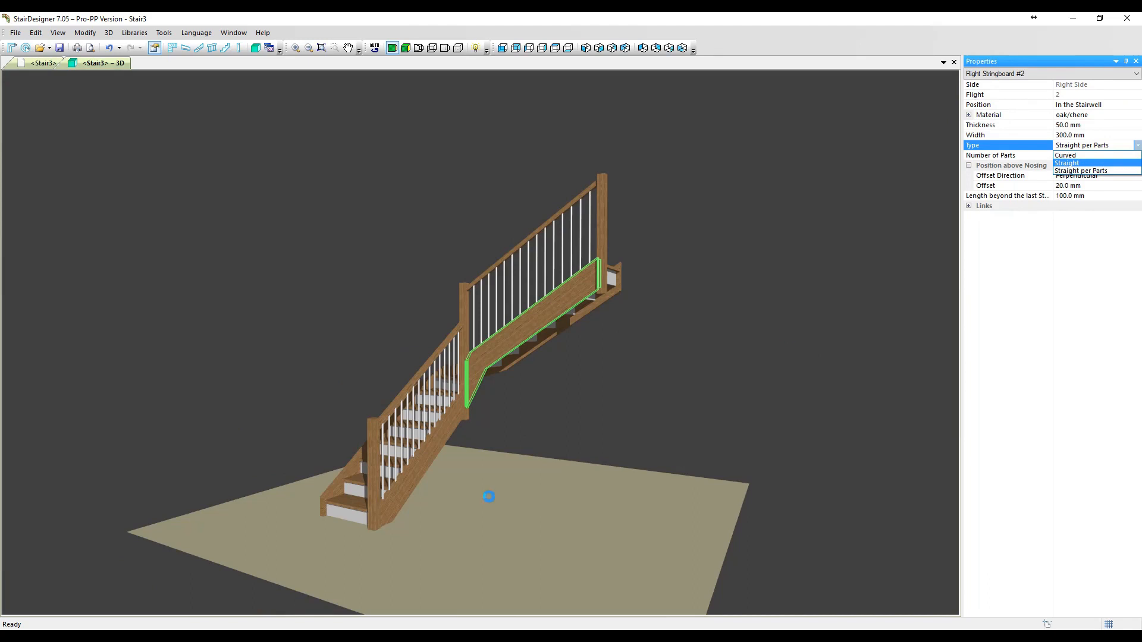
pyautogui.click(501, 435)
pyautogui.click(436, 440)
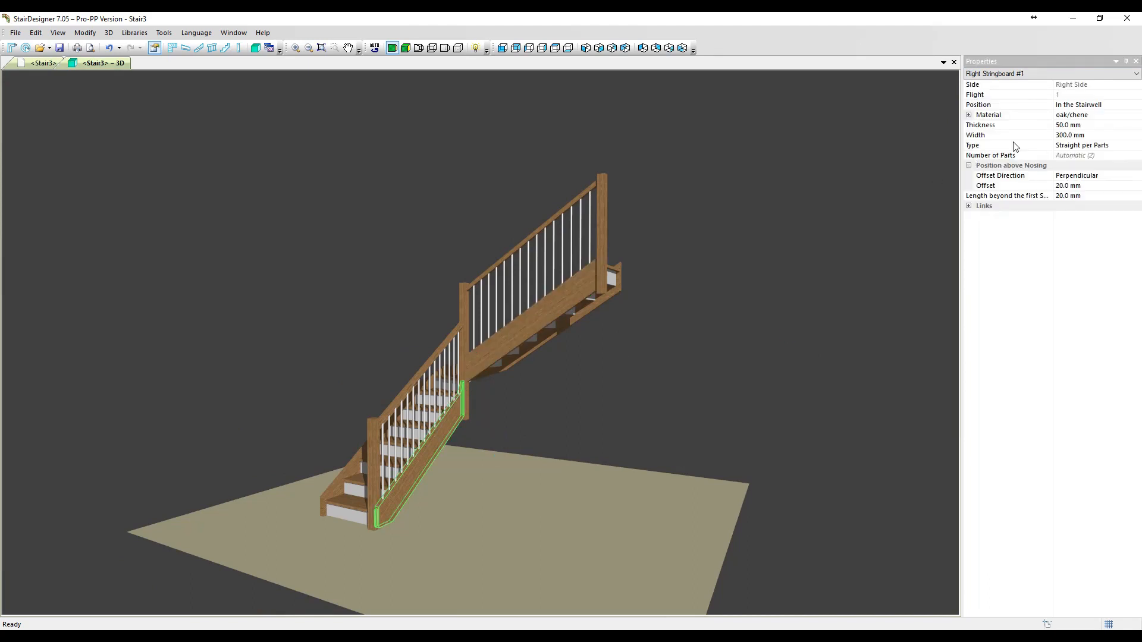
pyautogui.click(1072, 146)
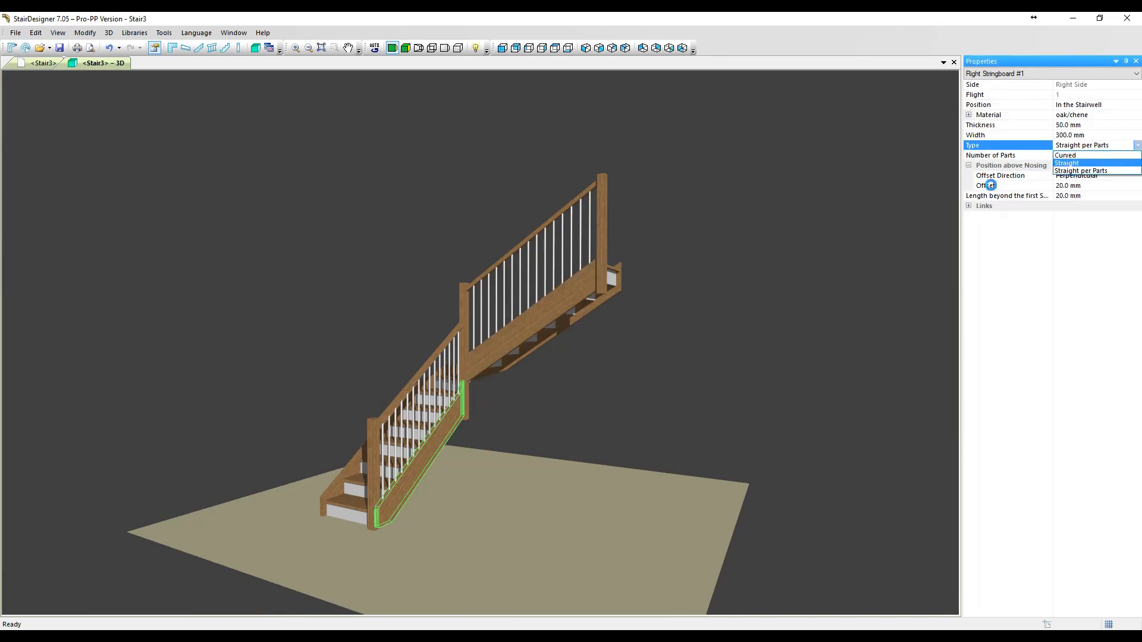
pyautogui.scroll(3, 502, 394)
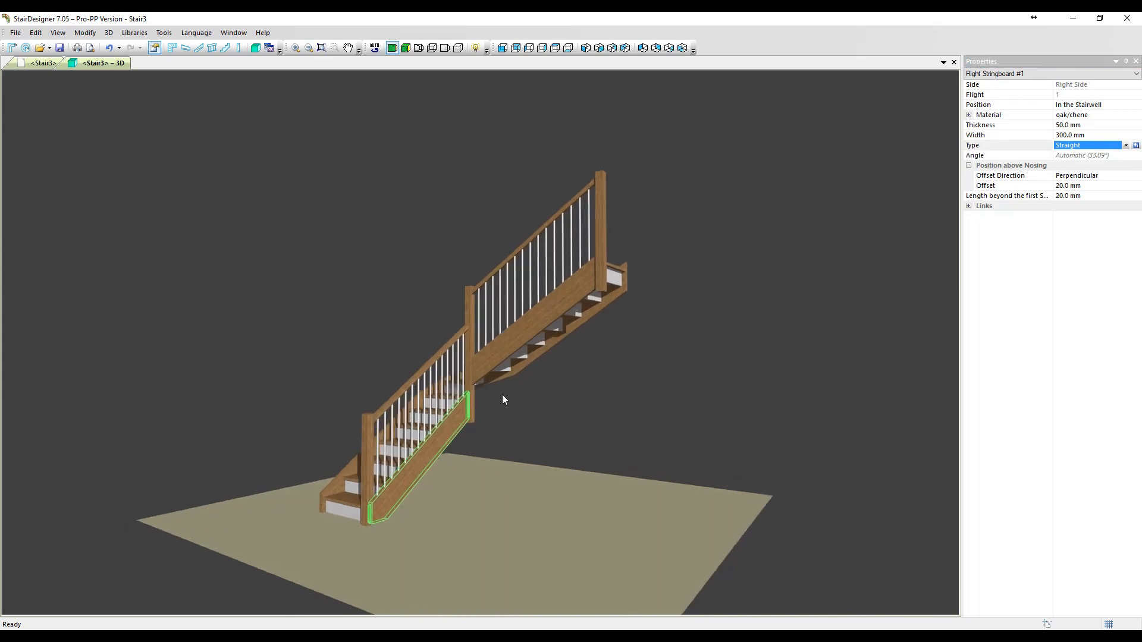
pyautogui.scroll(3, 517, 398)
pyautogui.click(611, 450)
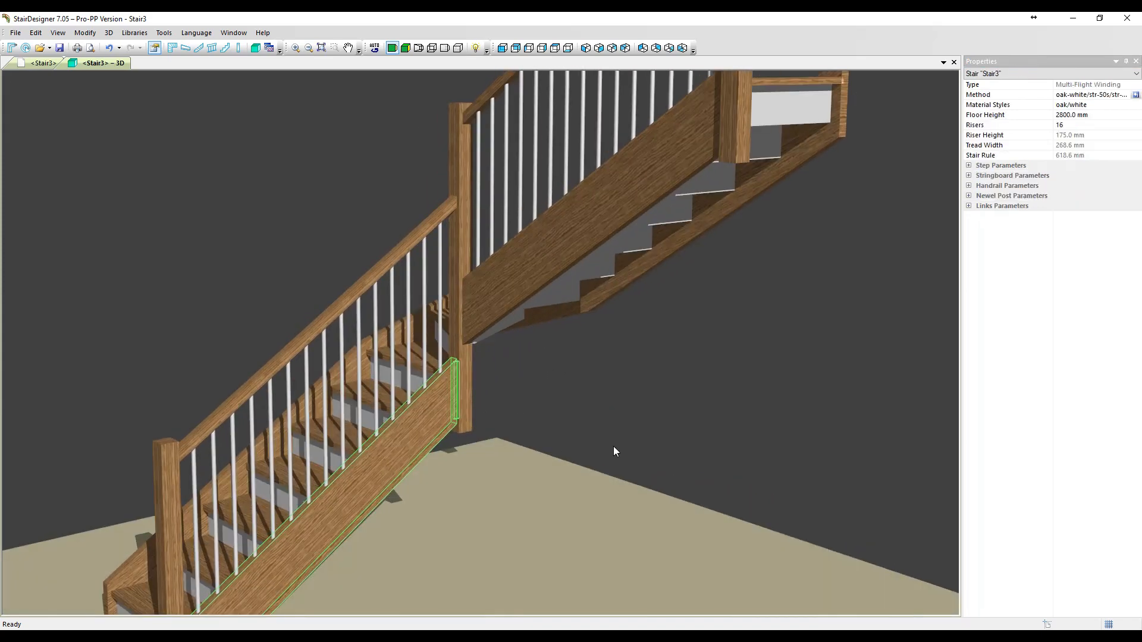
# - Inspect the outer left stringboards in 3D and arrange the plan and 3D views side by side
pyautogui.moveTo(639, 434); pyautogui.dragTo(673, 454, button='middle')
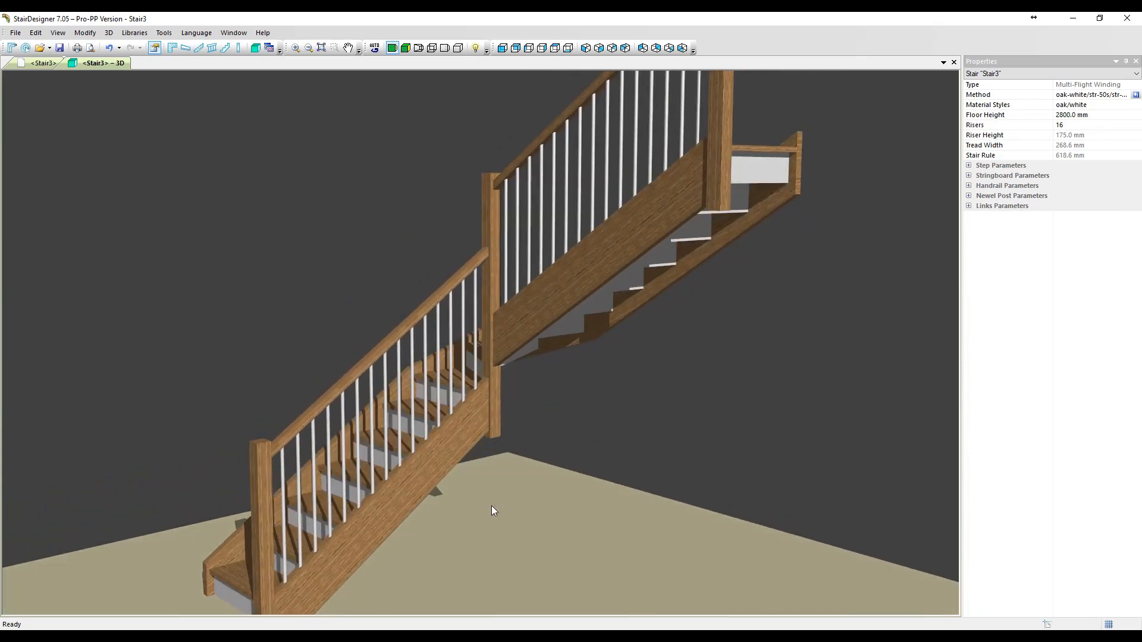
pyautogui.moveTo(491, 505); pyautogui.dragTo(501, 385, button='middle')
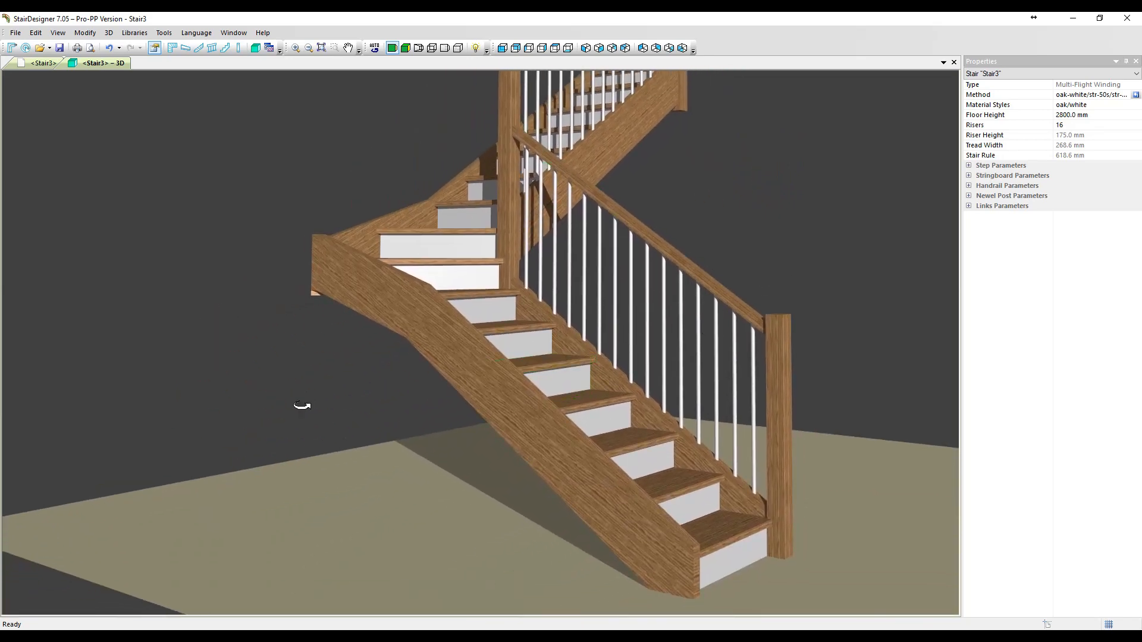
pyautogui.moveTo(302, 405); pyautogui.dragTo(317, 351, button='middle')
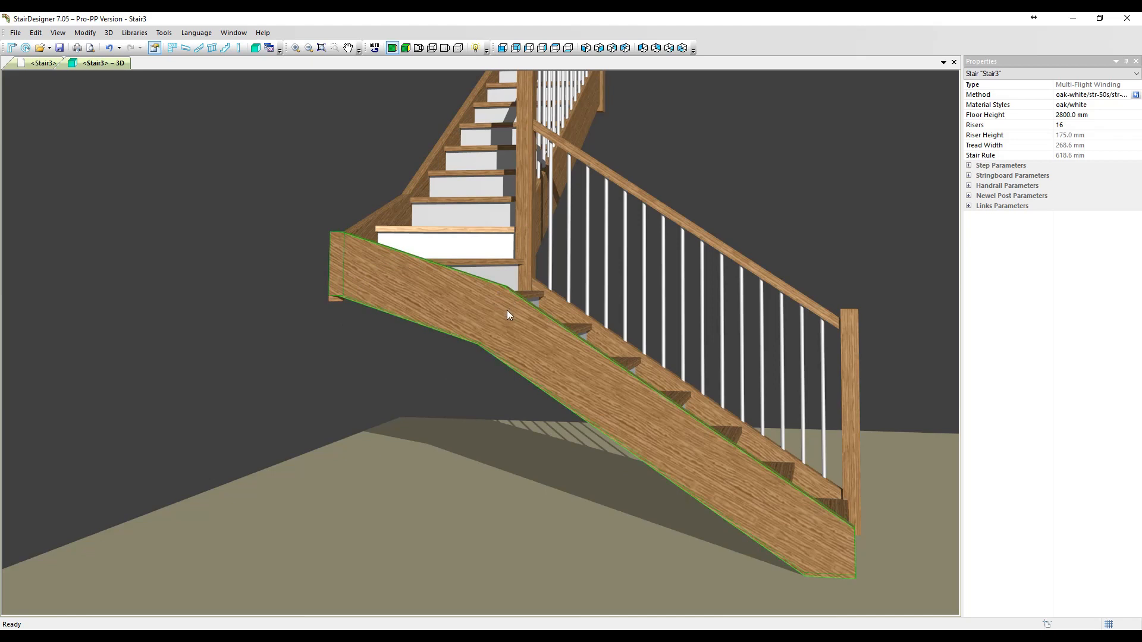
pyautogui.rightClick(116, 63)
pyautogui.click(145, 112)
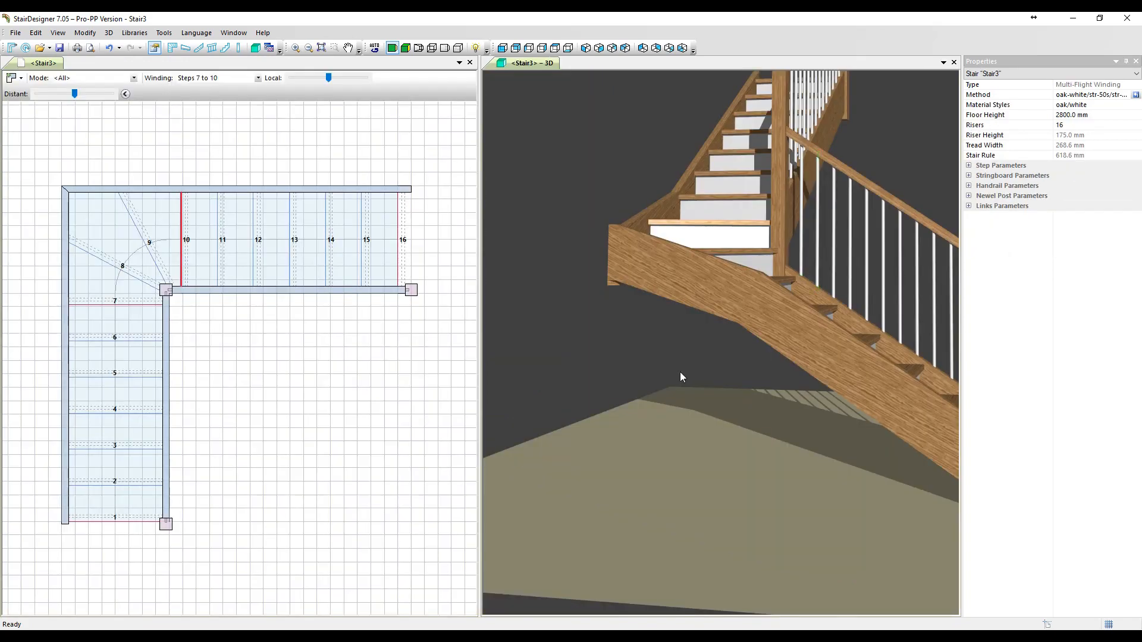
pyautogui.moveTo(680, 374); pyautogui.dragTo(589, 380, button='middle')
pyautogui.scroll(-2, 605, 384)
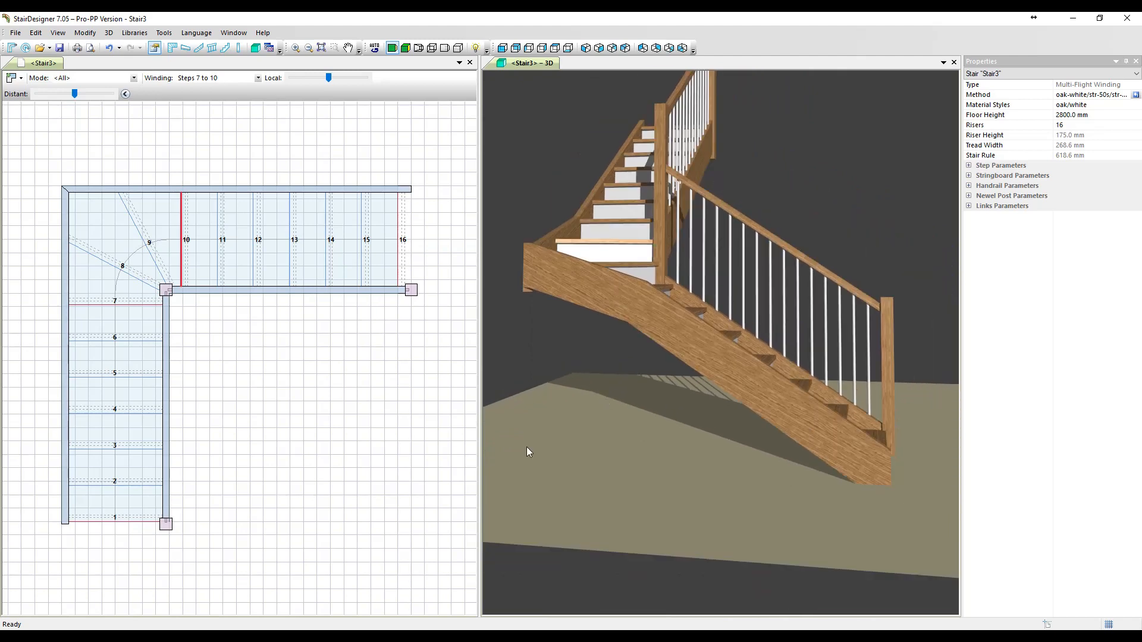
# - Display the developed stringboards in the drawing view and select Left Stringboard #1 for editing
pyautogui.click(336, 448)
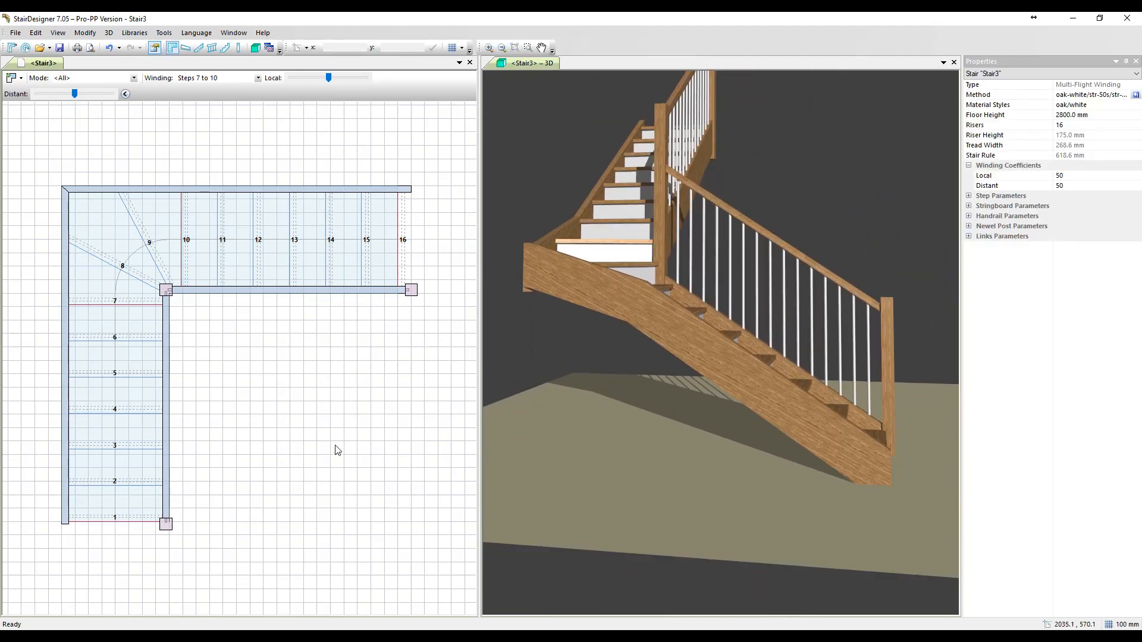
pyautogui.click(58, 33)
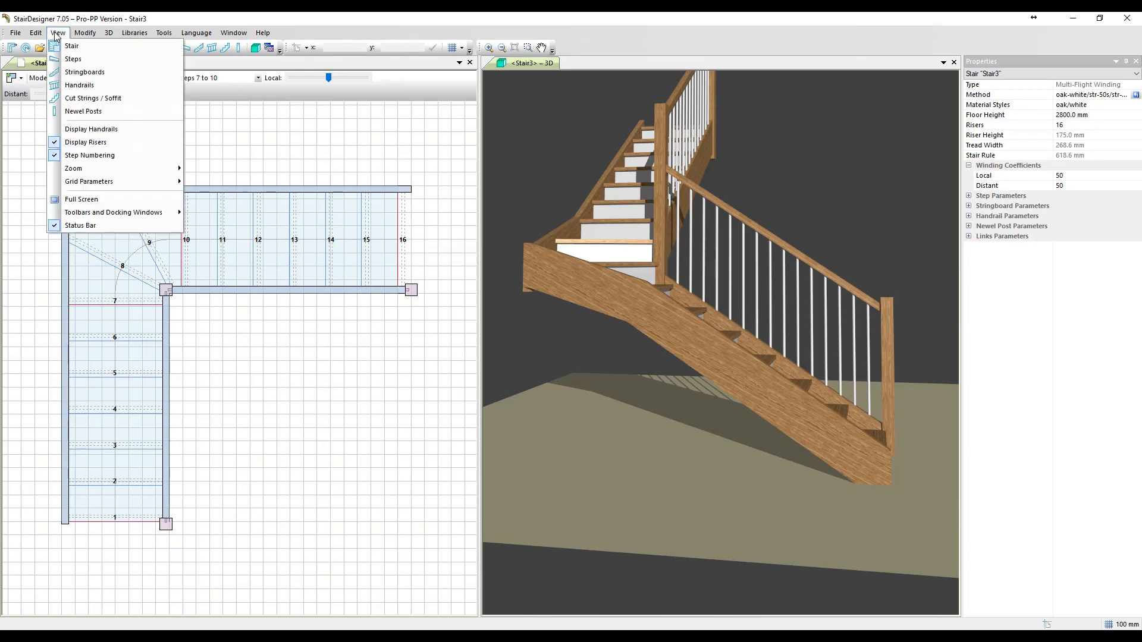
pyautogui.click(62, 72)
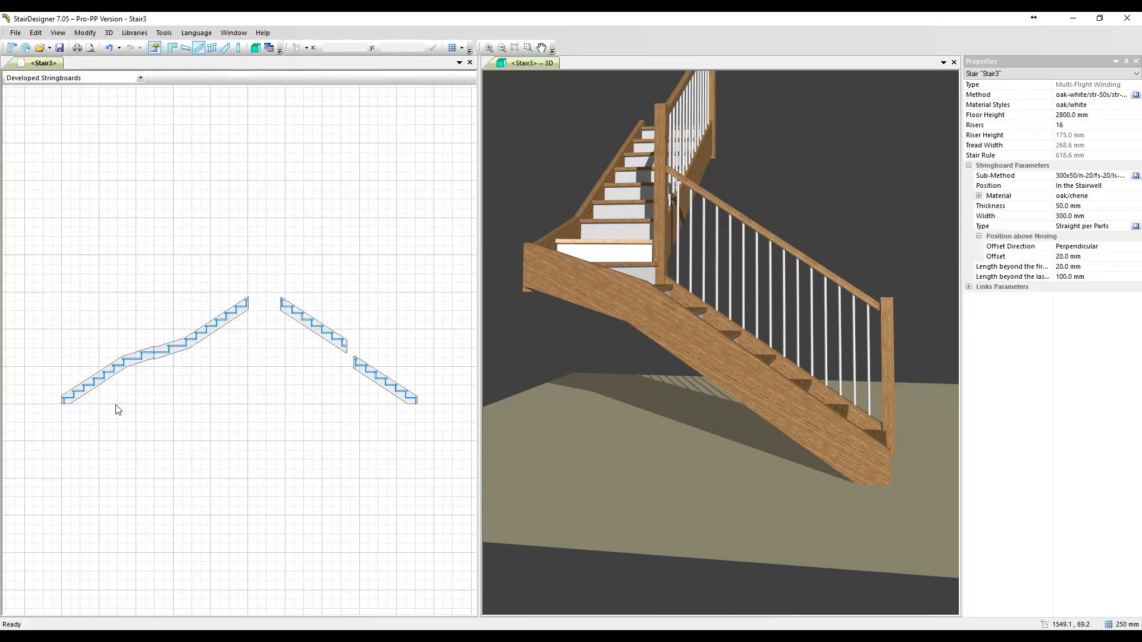
pyautogui.scroll(1, 103, 404)
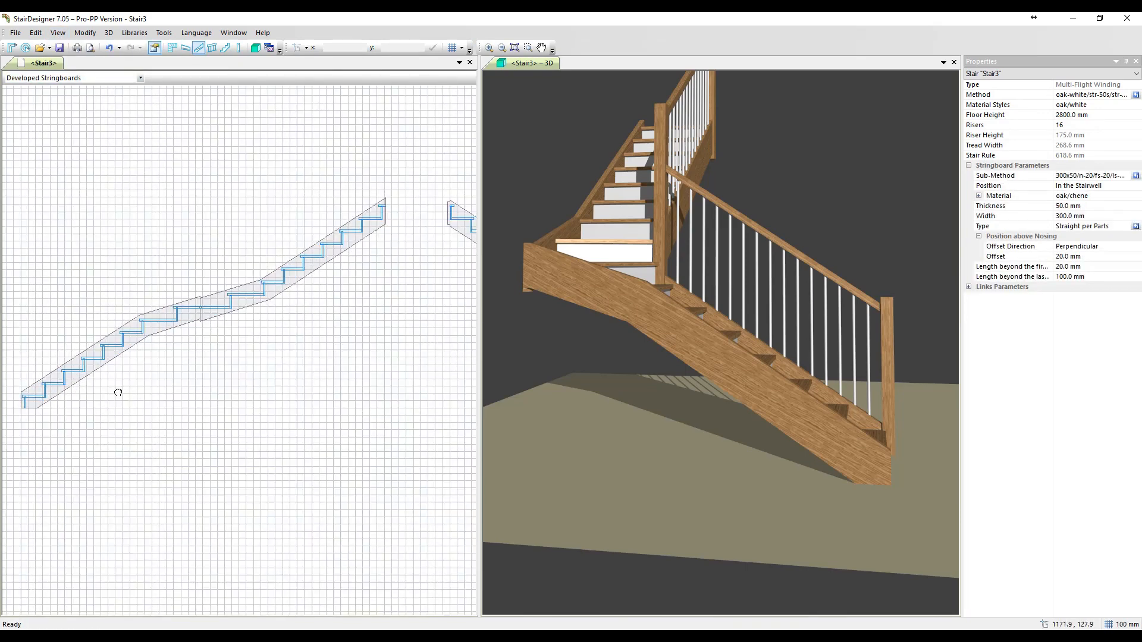
pyautogui.scroll(2, 238, 311)
pyautogui.scroll(2, 239, 310)
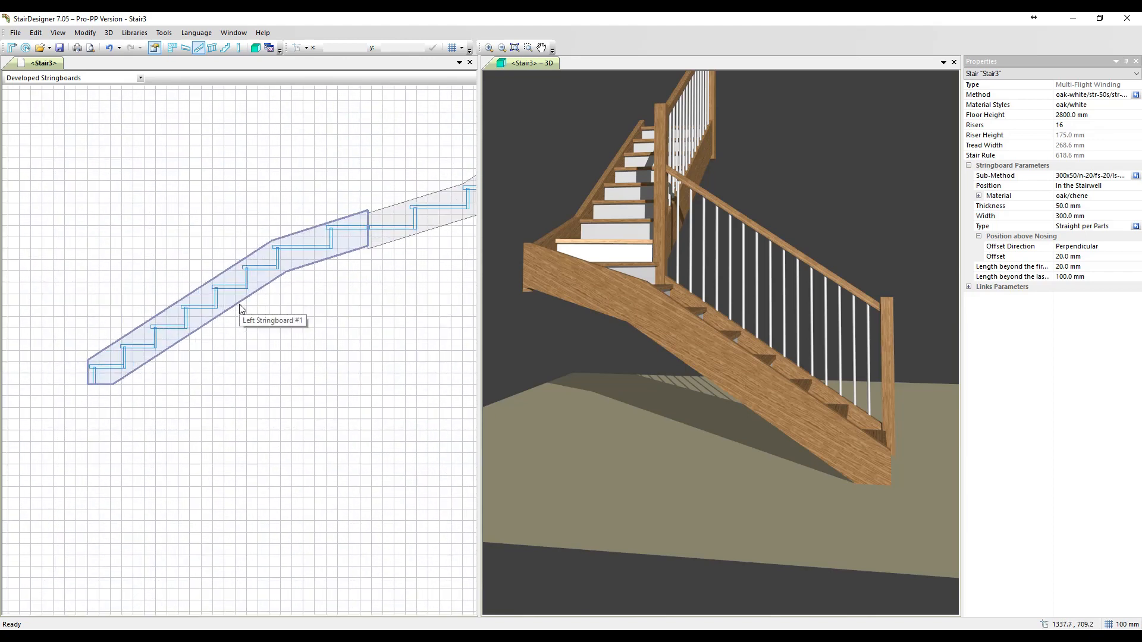
pyautogui.click(629, 297)
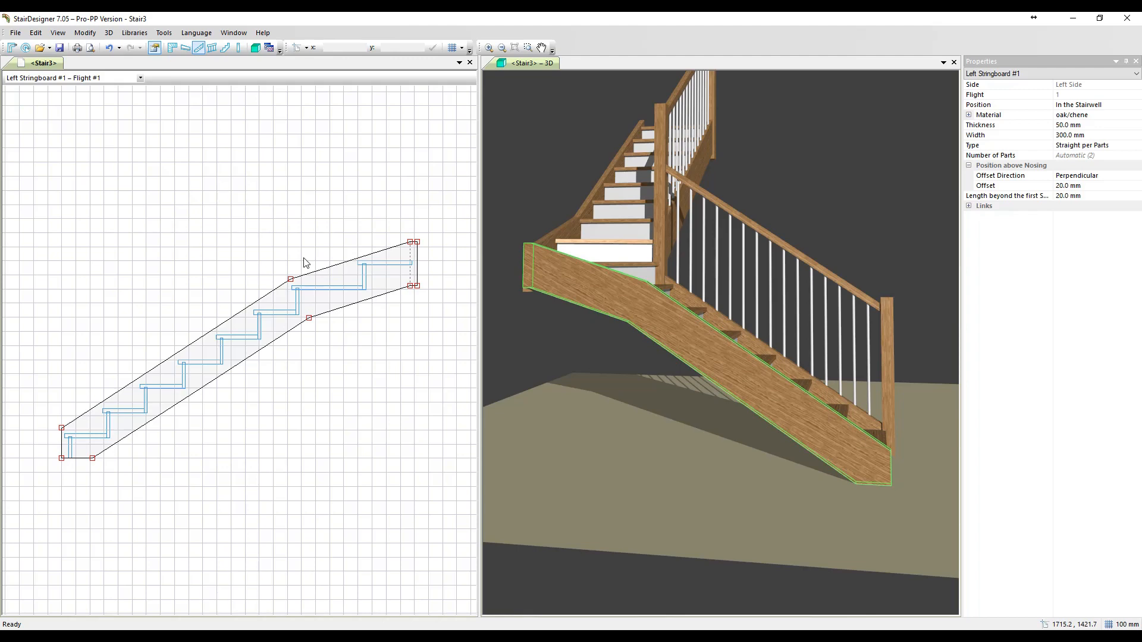
# - Curve Left Stringboard #1's upper edge near the corner by moving the end vertex's control point level with it, to about x = 2226, y = 1537
pyautogui.scroll(4, 431, 240)
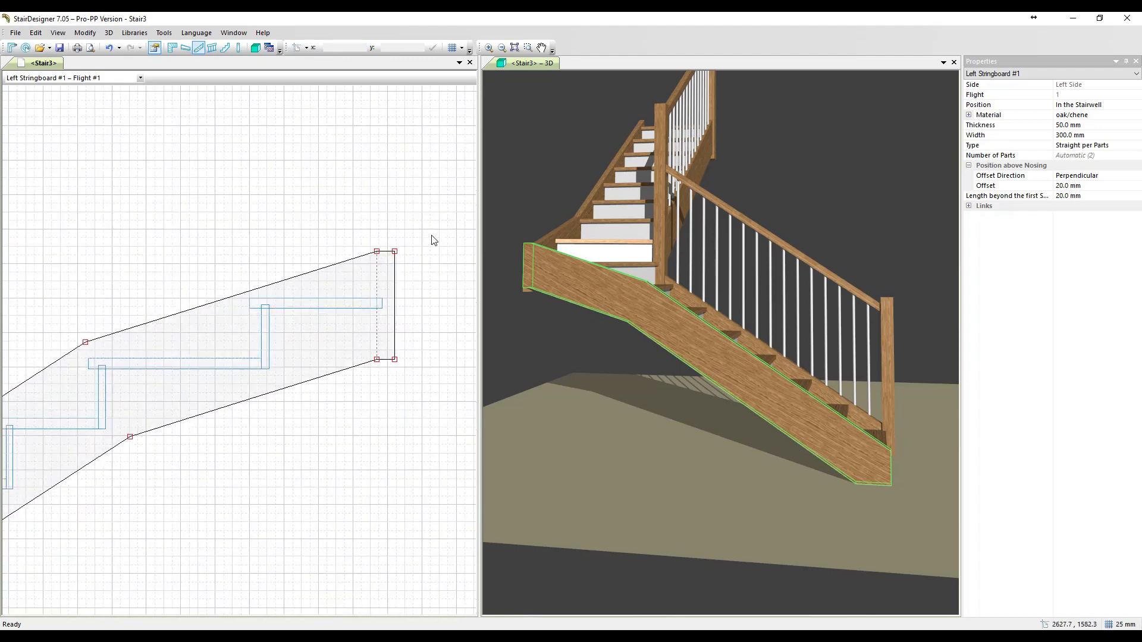
pyautogui.click(377, 251)
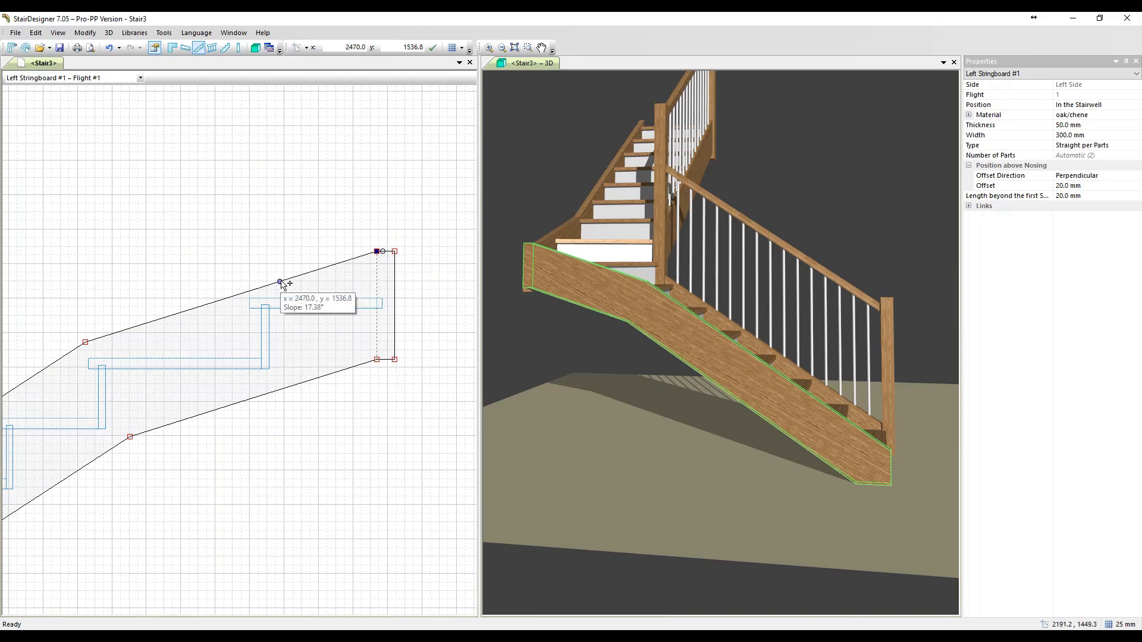
pyautogui.moveTo(280, 282); pyautogui.dragTo(293, 252)
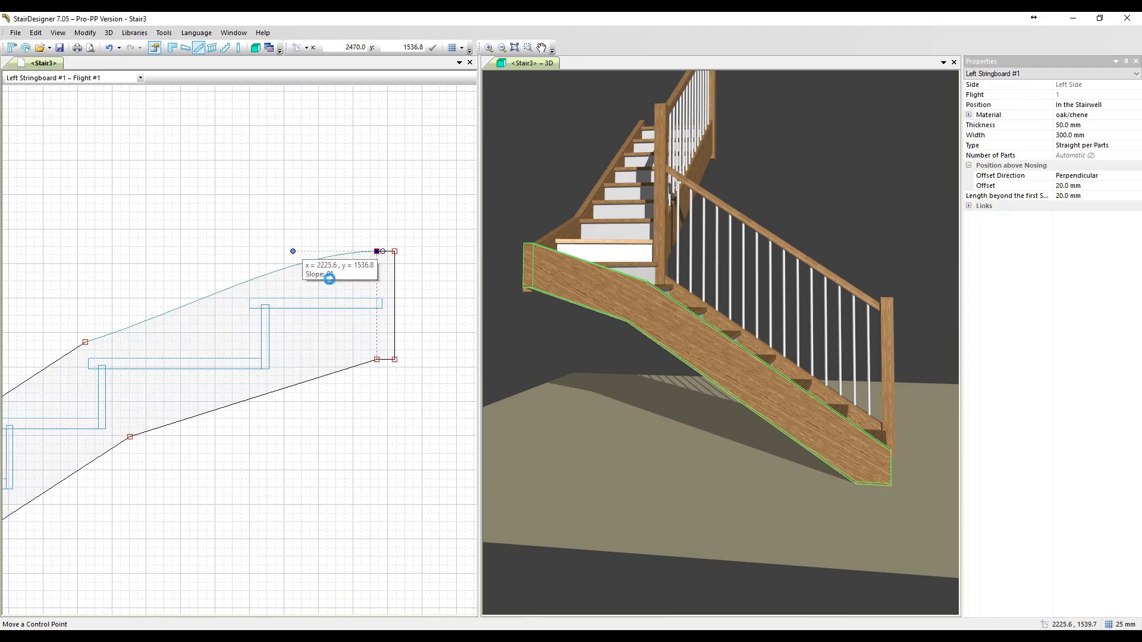
pyautogui.click(378, 252)
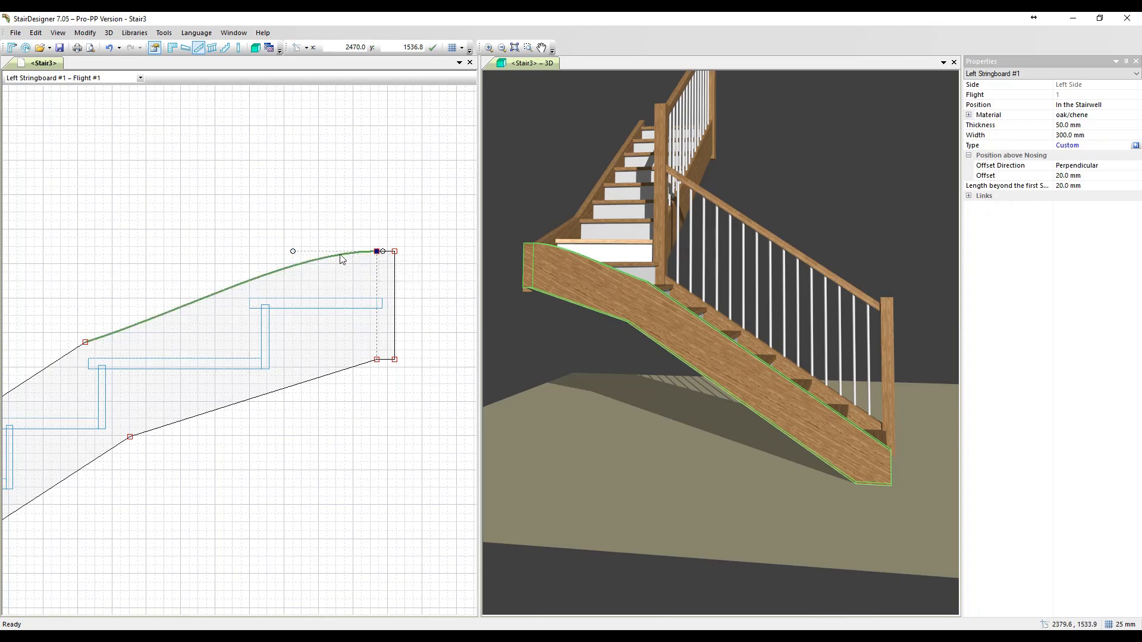
# - Smooth the upper-edge vertex of Left Stringboard #1 at x = 1622.7, y = 1271.6, modifying both the left and right tangents
pyautogui.rightClick(85, 344)
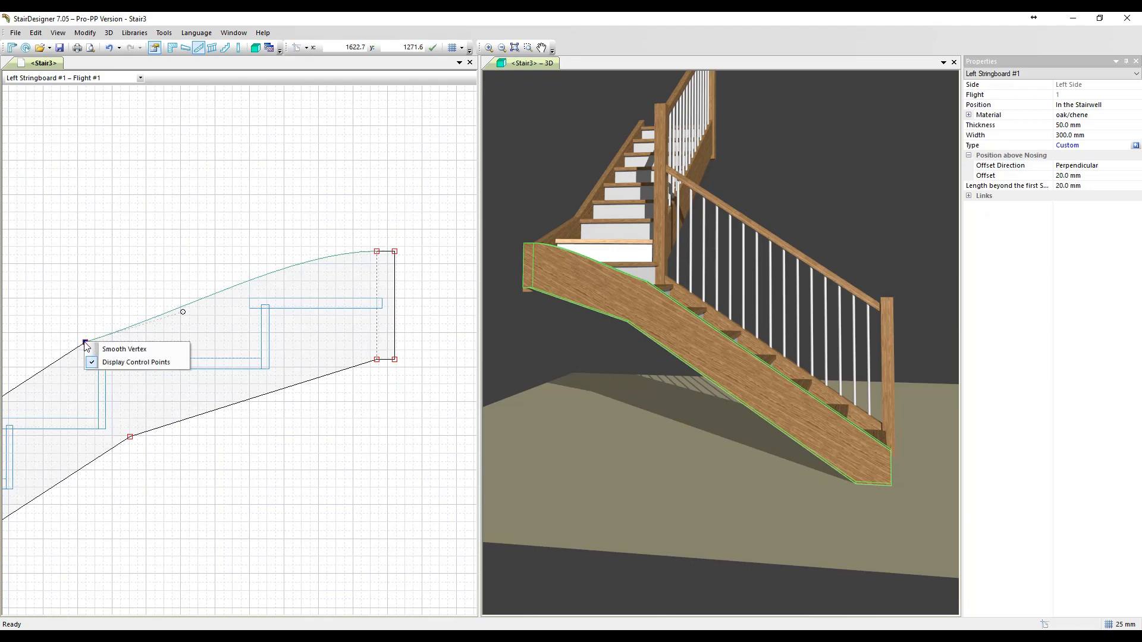
pyautogui.click(120, 350)
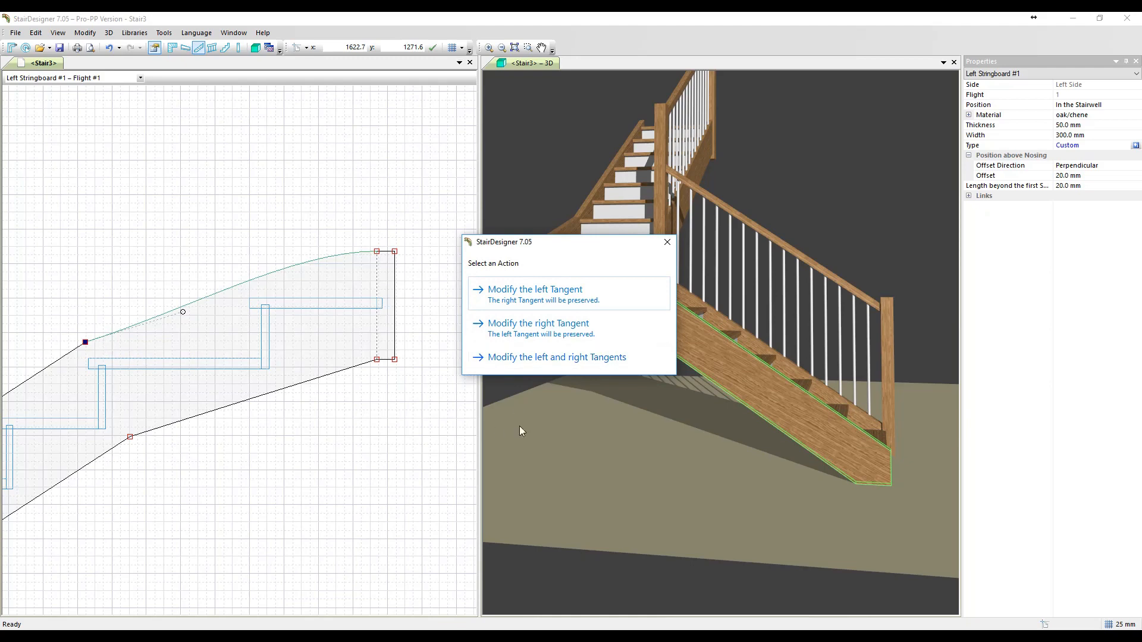
pyautogui.click(552, 359)
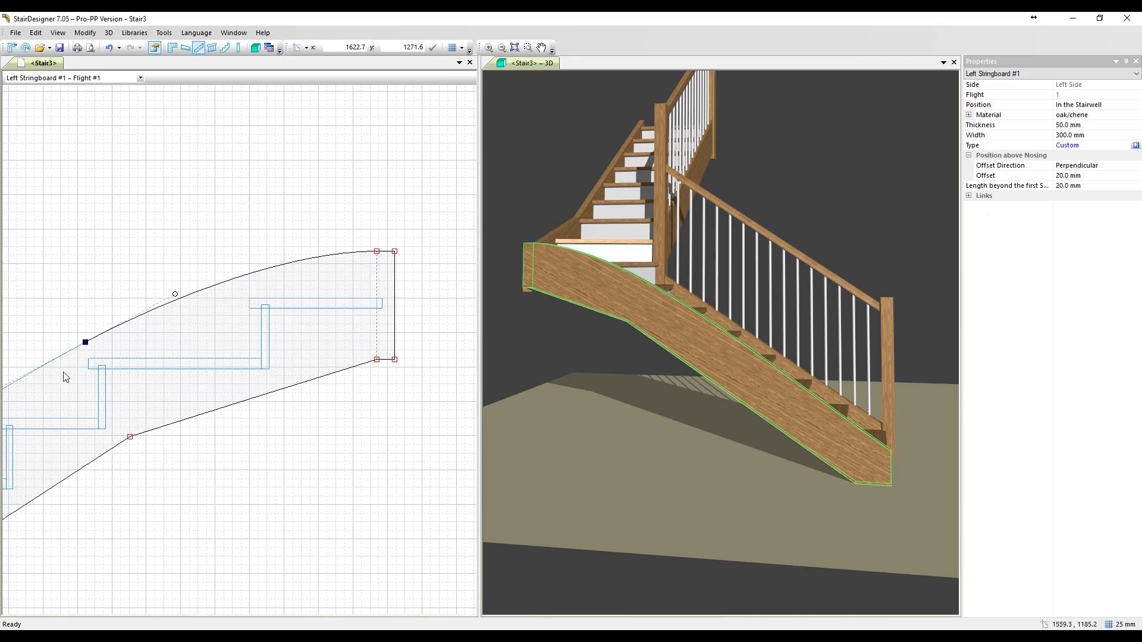
# - Curve the stringboard's lower edge near the corner by moving the control point of the end vertex at x = 2470.0, y = 1222.4 level with it
pyautogui.scroll(-2, 64, 373)
pyautogui.moveTo(126, 435); pyautogui.dragTo(296, 271, button='middle')
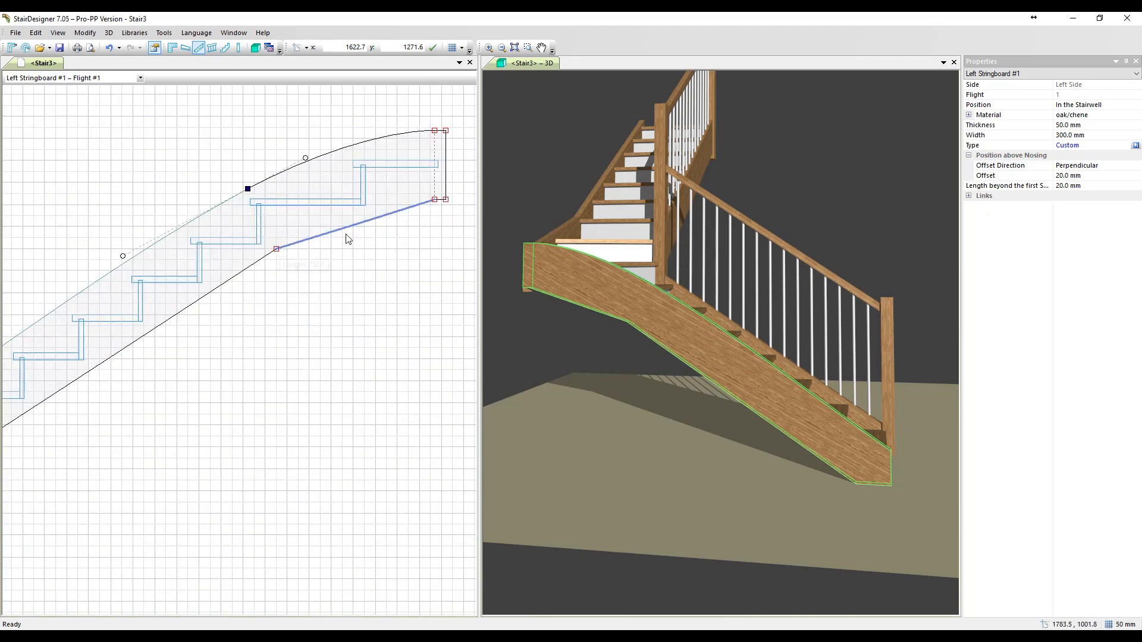
pyautogui.scroll(2, 427, 238)
pyautogui.moveTo(425, 245); pyautogui.dragTo(308, 400, button='middle')
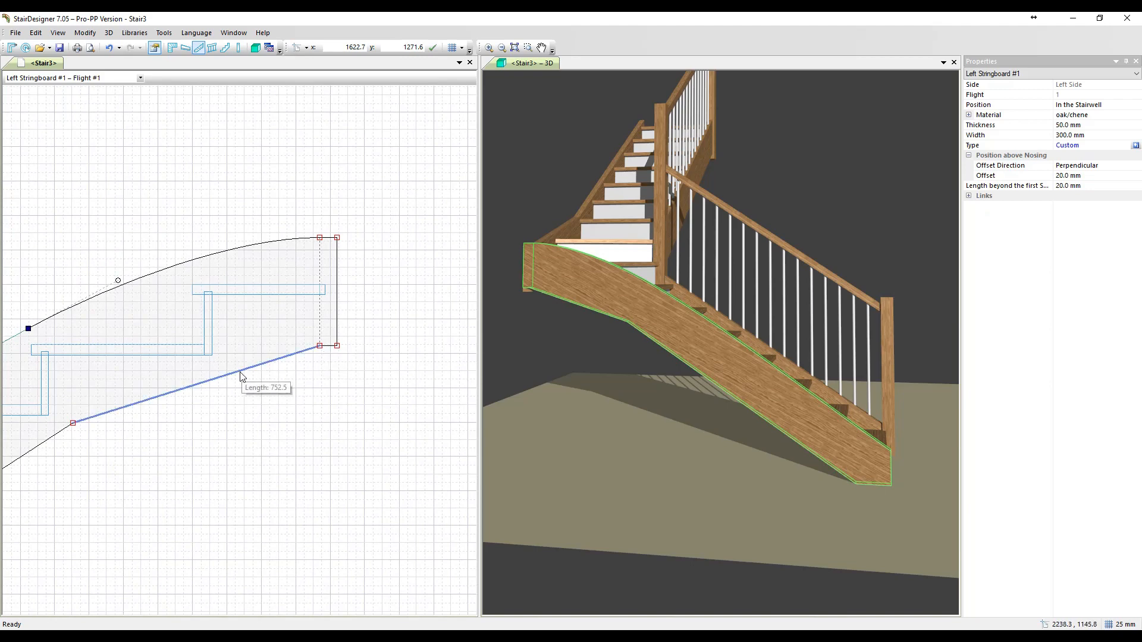
pyautogui.click(320, 346)
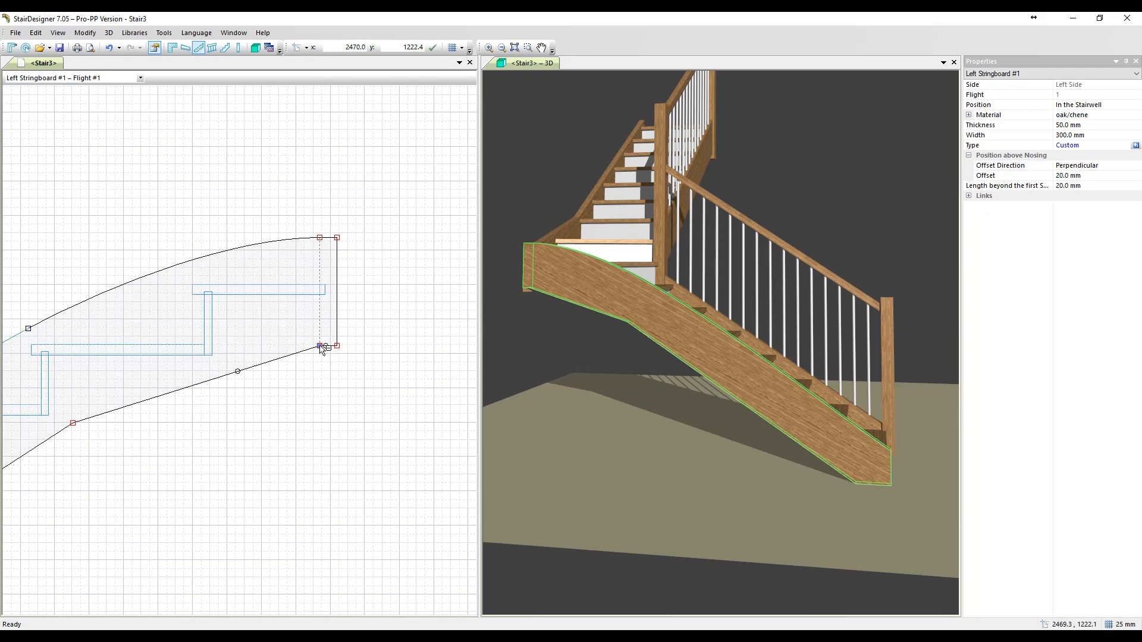
pyautogui.moveTo(238, 373); pyautogui.dragTo(252, 351)
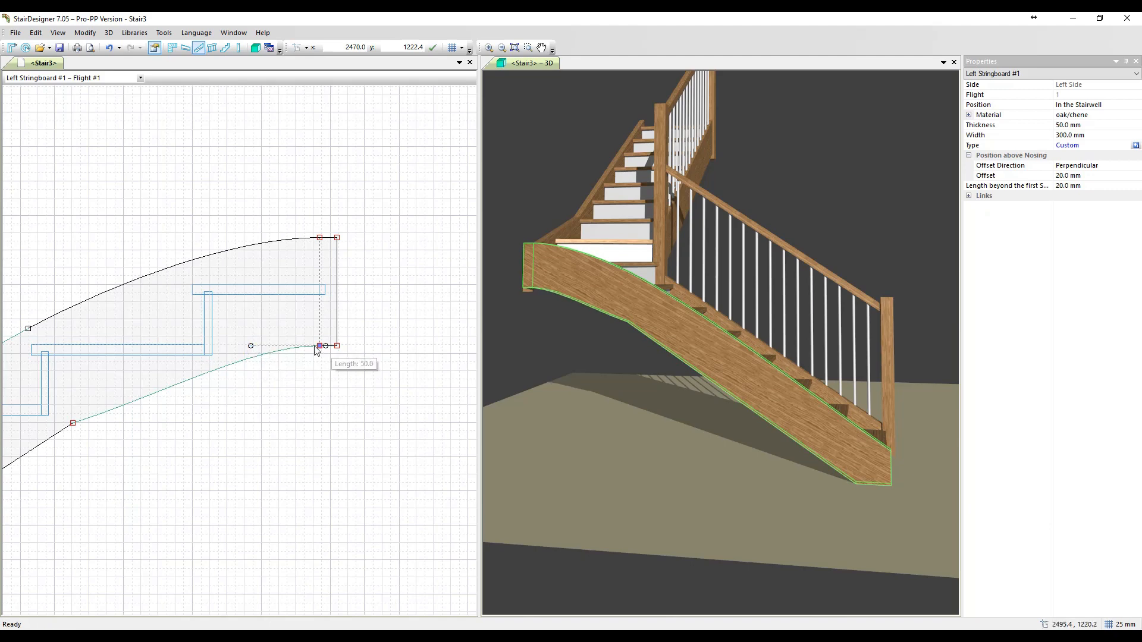
# - Smooth the lower-edge vertex at x = 1751.8, y = 997.6 by modifying both its left and right tangents, and deselect it
pyautogui.rightClick(75, 427)
pyautogui.click(98, 433)
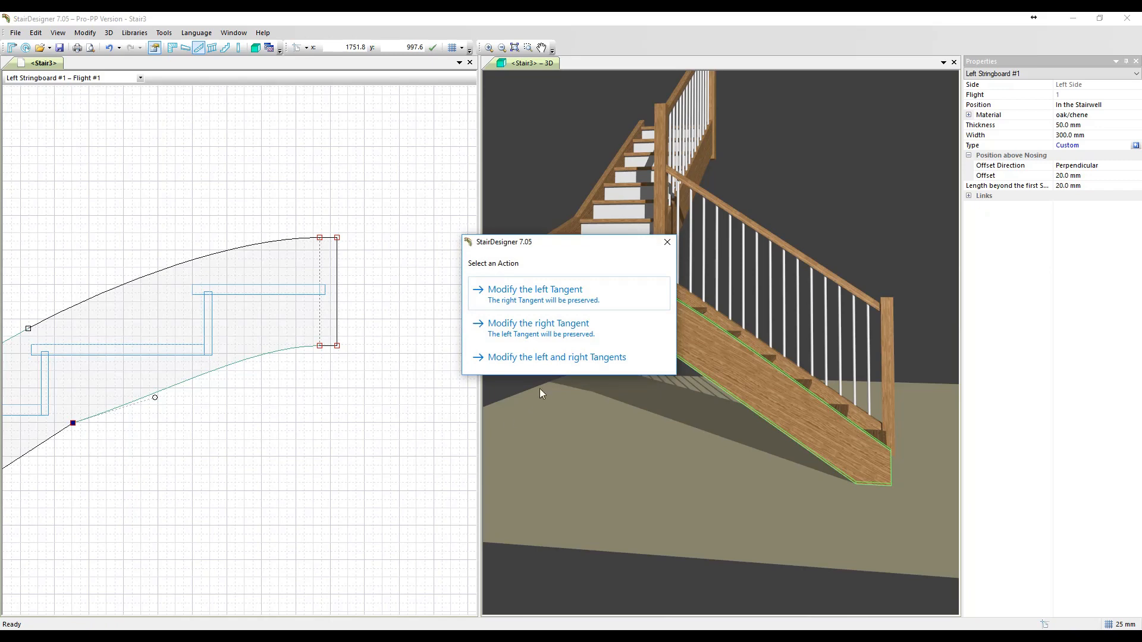
pyautogui.click(553, 358)
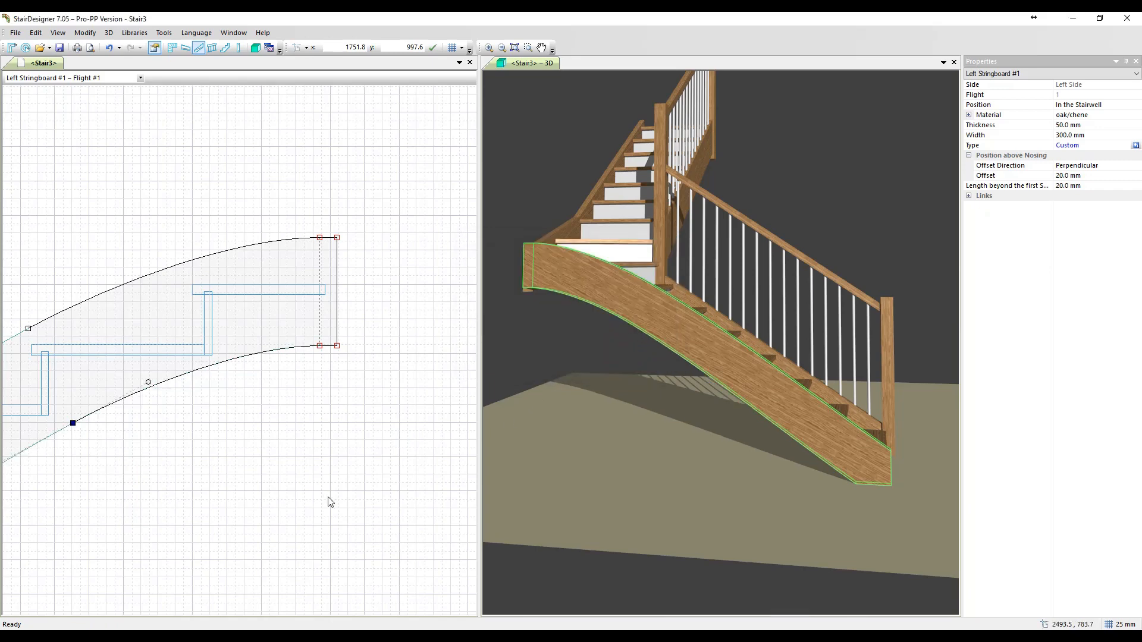
pyautogui.click(280, 453)
pyautogui.moveTo(95, 561); pyautogui.dragTo(302, 429, button='middle')
pyautogui.scroll(-3, 301, 427)
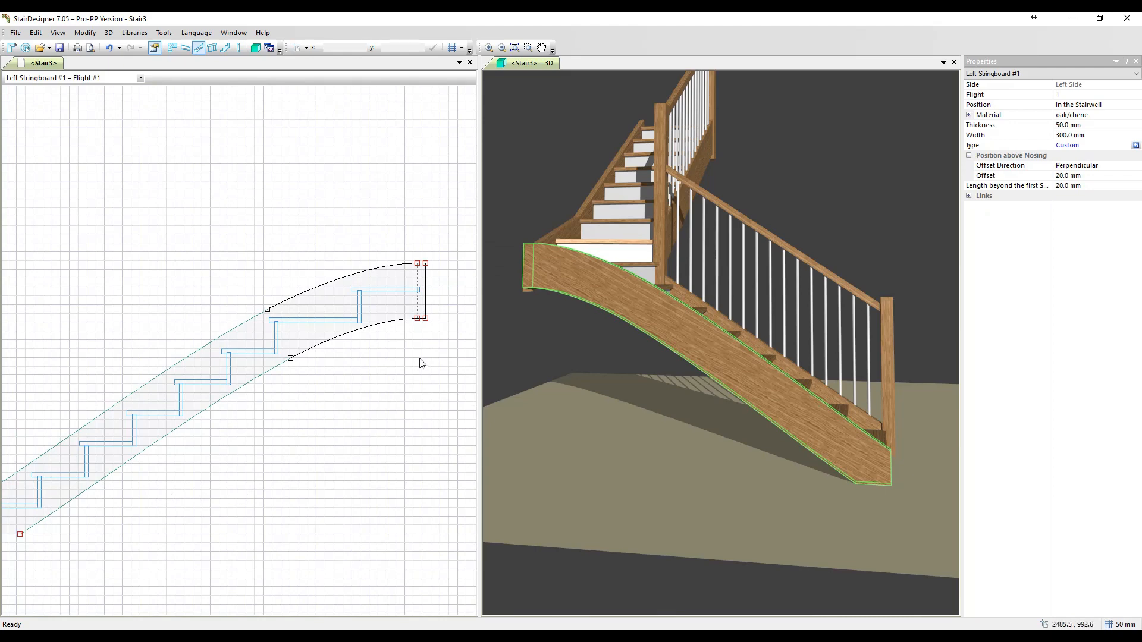
pyautogui.moveTo(421, 363); pyautogui.dragTo(322, 448, button='middle')
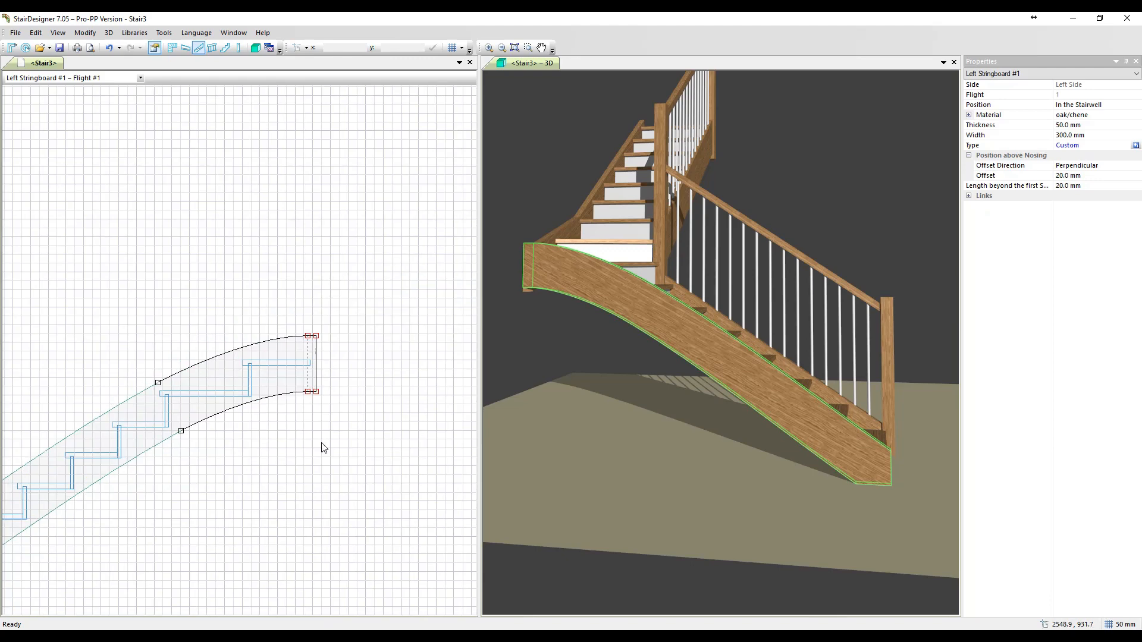